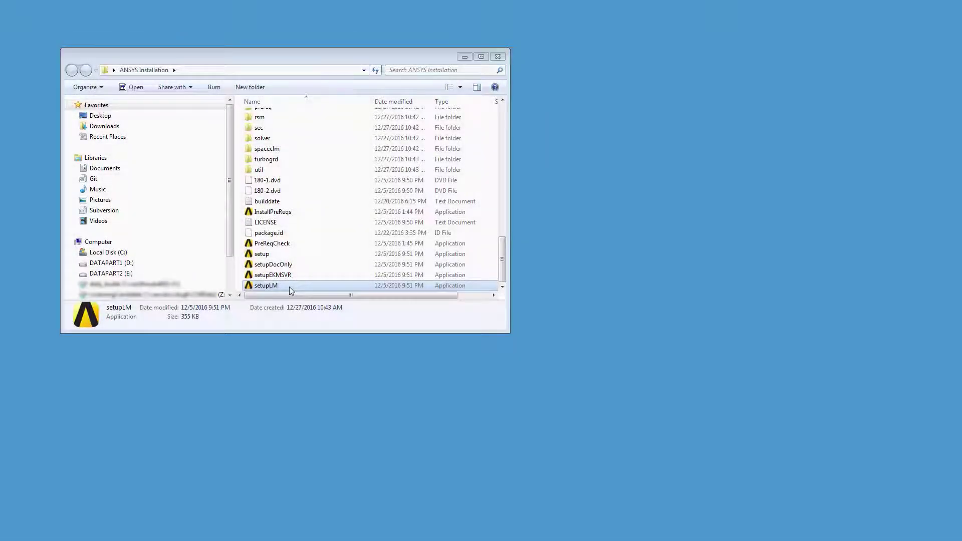
Run setupLM as administrator to launch the ANSYS Release 18.0 installer
{"action": "right_click", "coordinate": [290, 289]}
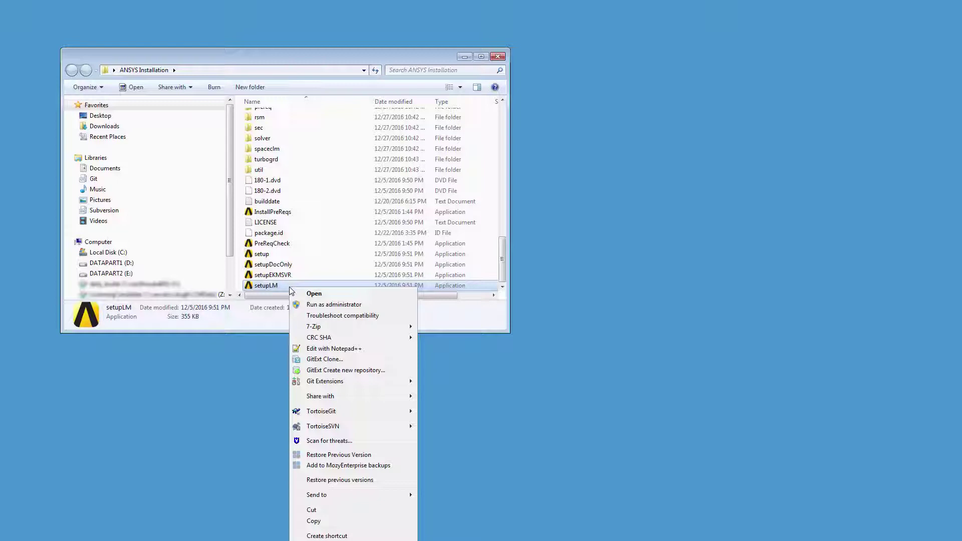
{"action": "left_click", "coordinate": [339, 304]}
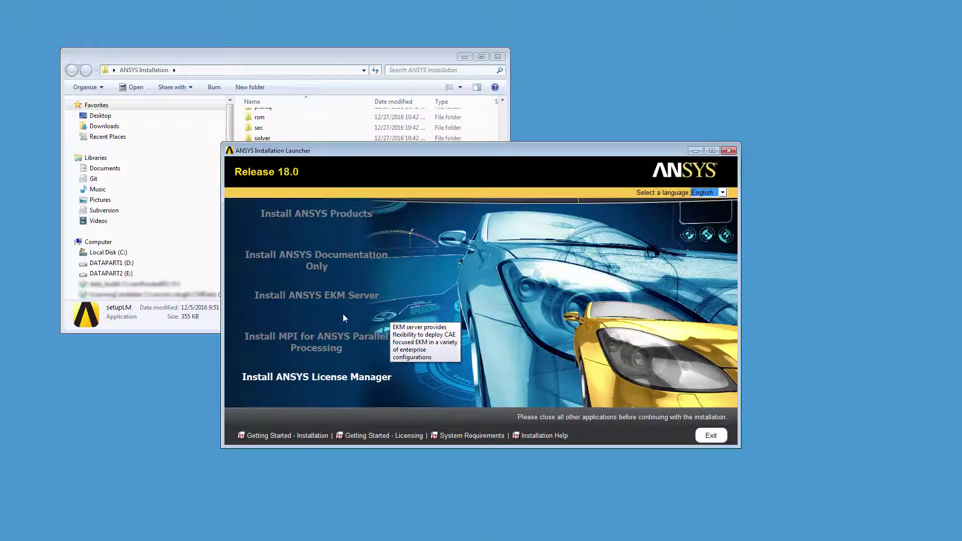
Start the License Manager install, acknowledge the shutdown warning, and accept the agreement
{"action": "left_click", "coordinate": [368, 384]}
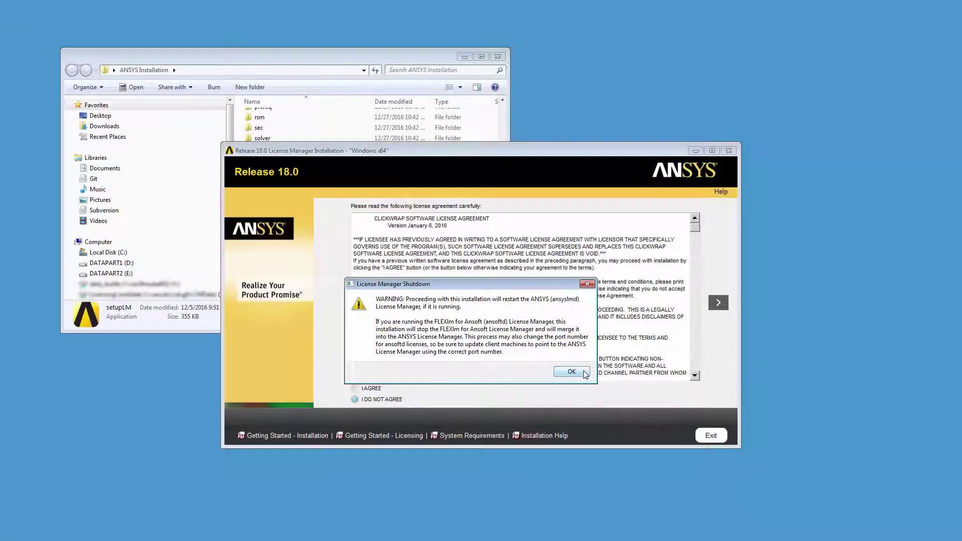
{"action": "left_click", "coordinate": [571, 372]}
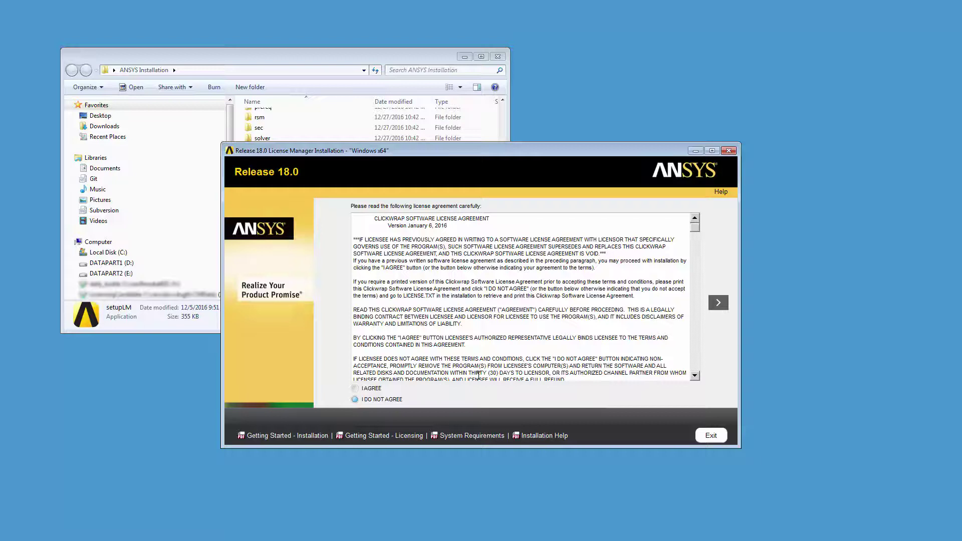
{"action": "left_click", "coordinate": [356, 390]}
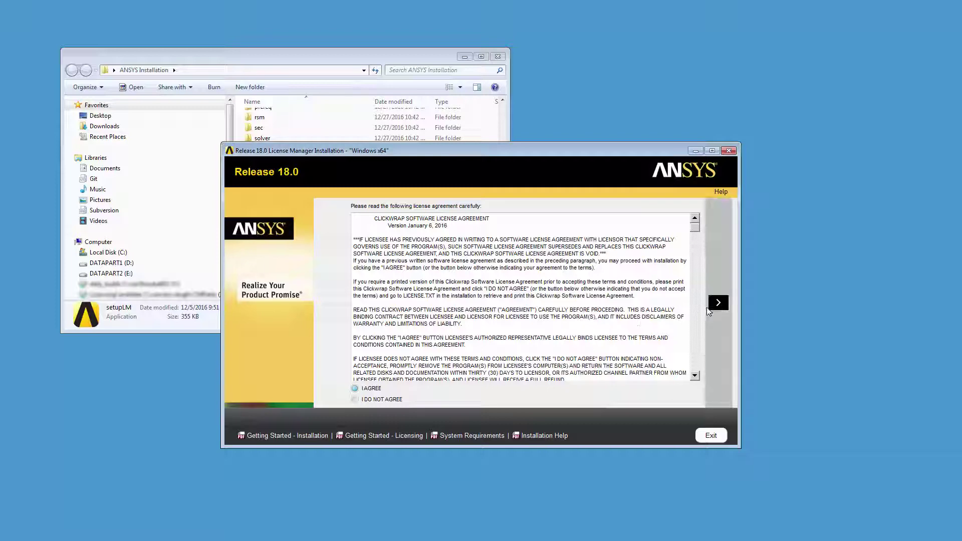
Keep C:\Program Files\ANSYS Inc and the License Manager product, advancing to the review
{"action": "left_click", "coordinate": [718, 303]}
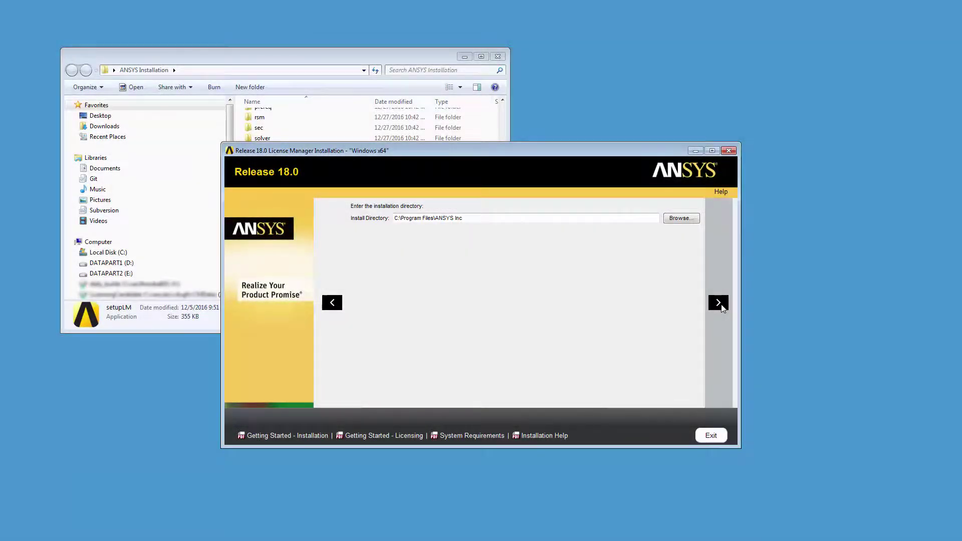
{"action": "left_click", "coordinate": [719, 302]}
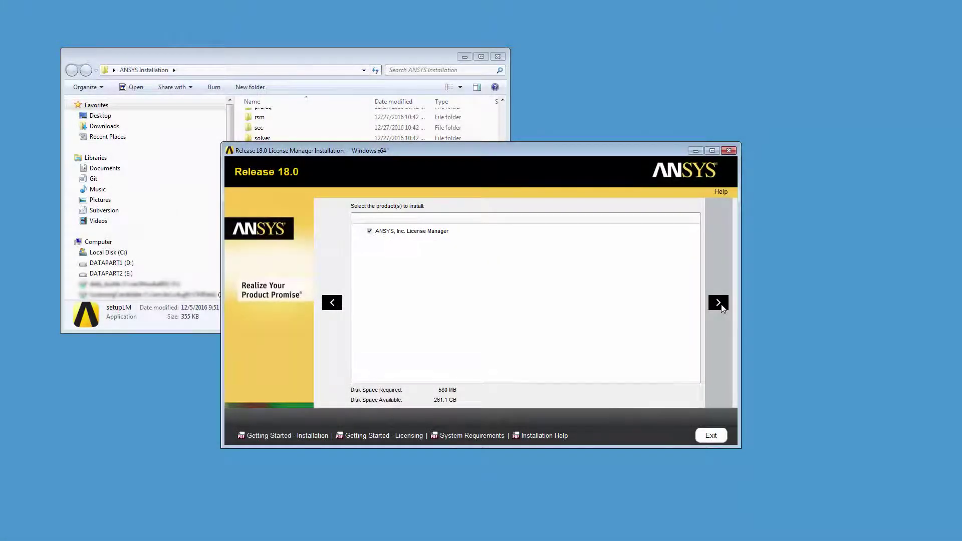
{"action": "left_click", "coordinate": [719, 304]}
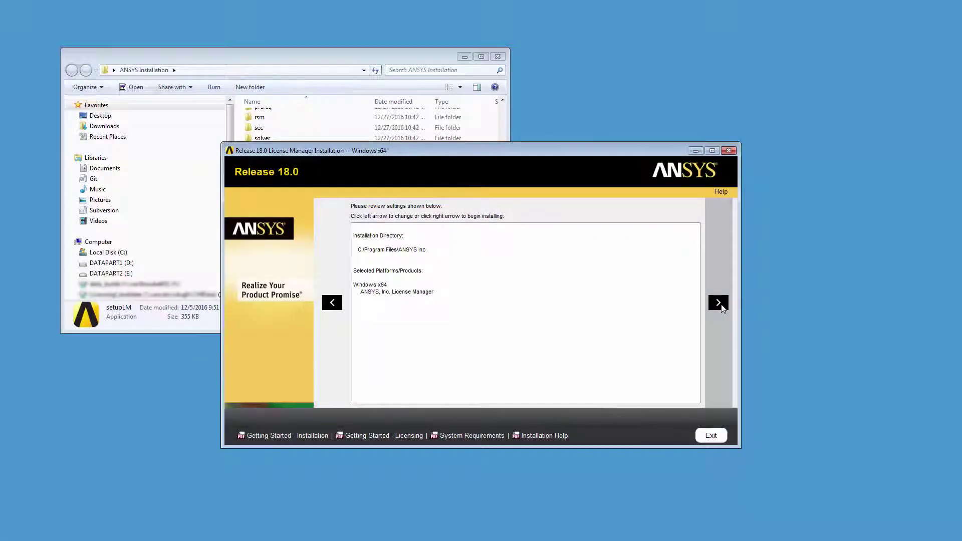
Begin installing the ANSYS, Inc. License Manager and let it finish
{"action": "left_click", "coordinate": [721, 304]}
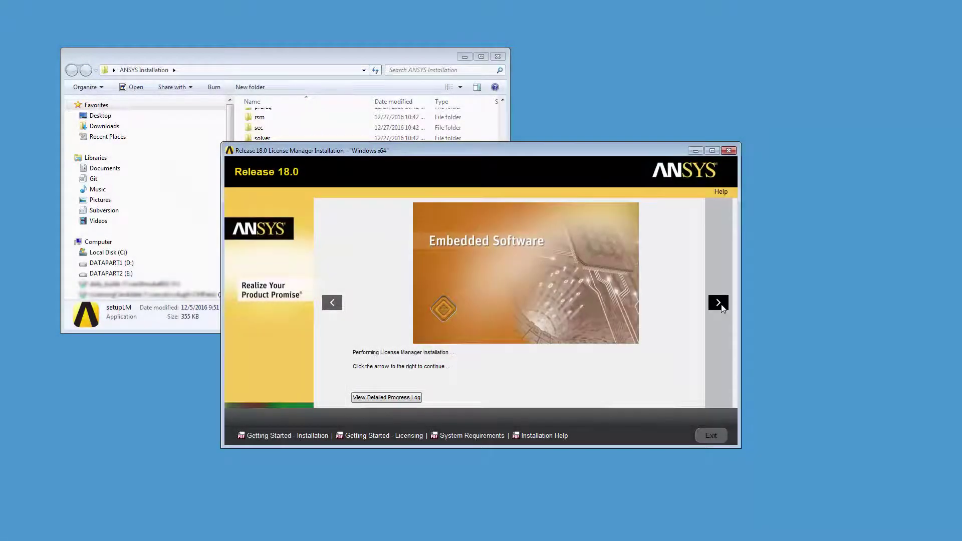
Exit the installer so the License Management Center opens showing the manager stopped
{"action": "left_click", "coordinate": [718, 303]}
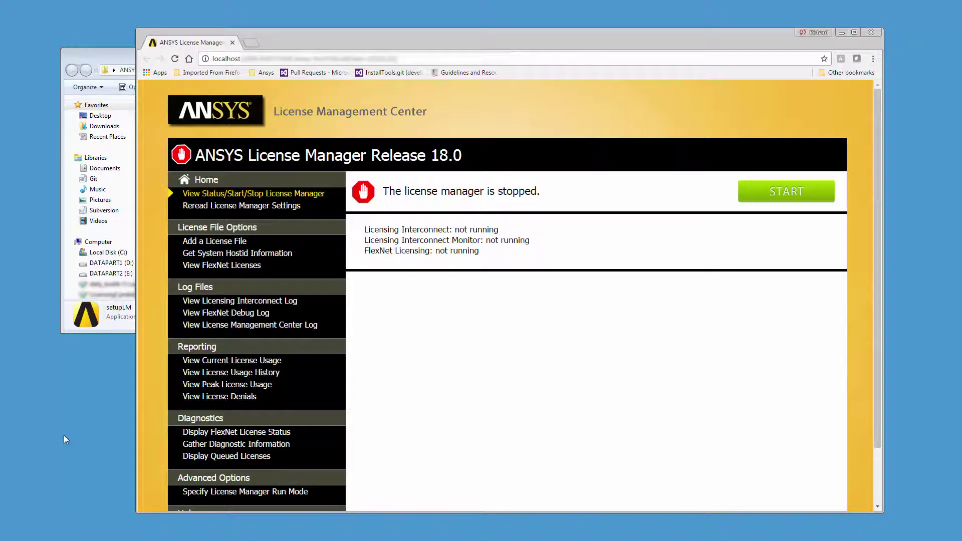
Choose license-COMPUTERNAME-ansys.txt as the license file to add
{"action": "left_click", "coordinate": [227, 242]}
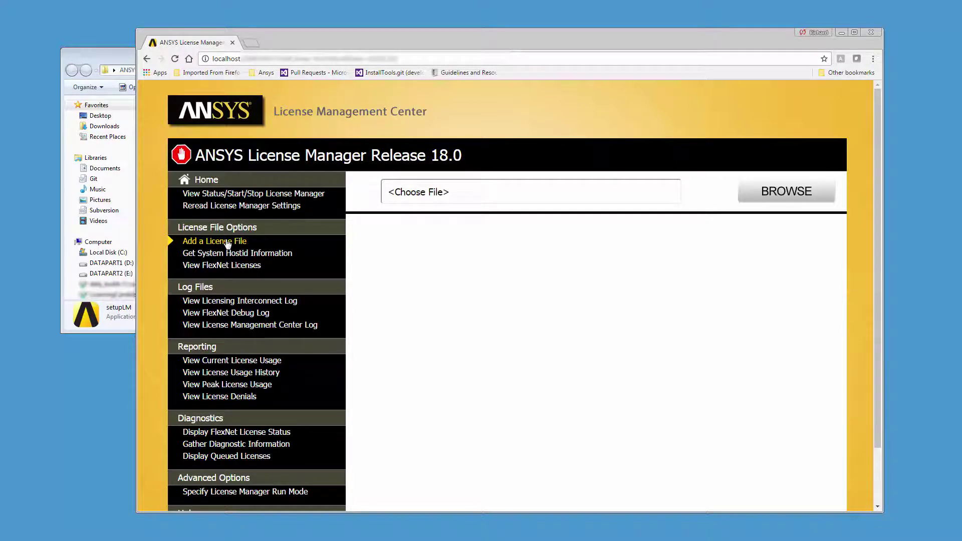
{"action": "left_click", "coordinate": [762, 199]}
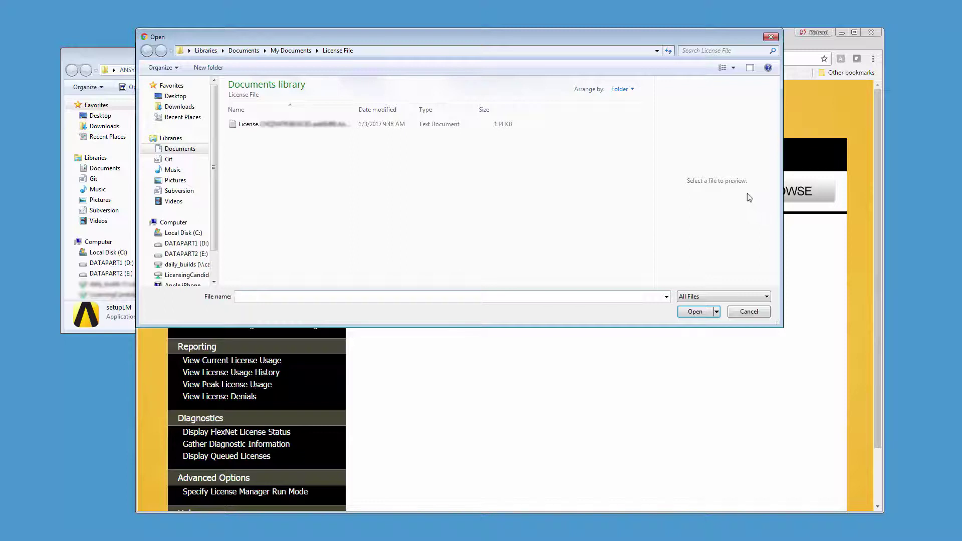
{"action": "left_click", "coordinate": [279, 128]}
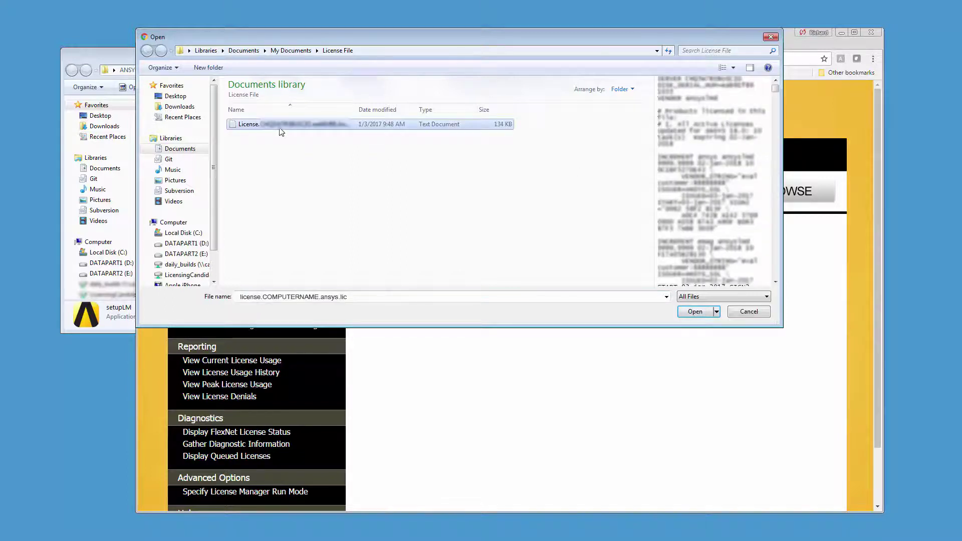
{"action": "left_click", "coordinate": [693, 312]}
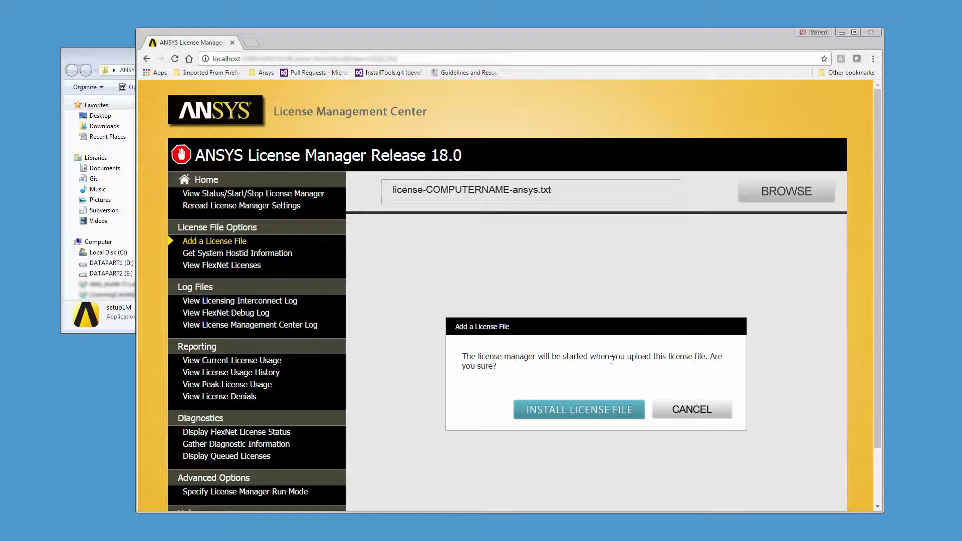
Install license-COMPUTERNAME-ansys.txt and start the license manager
{"action": "left_click", "coordinate": [557, 415]}
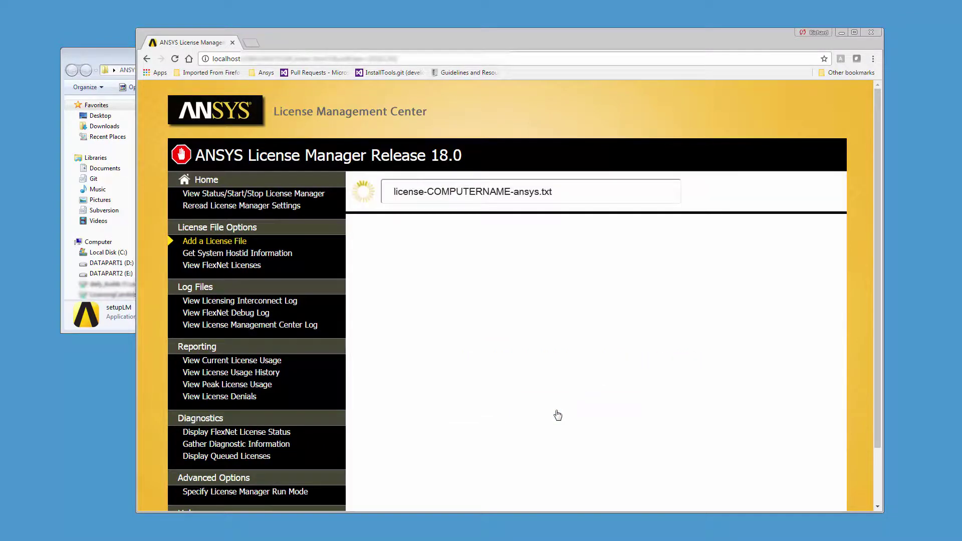